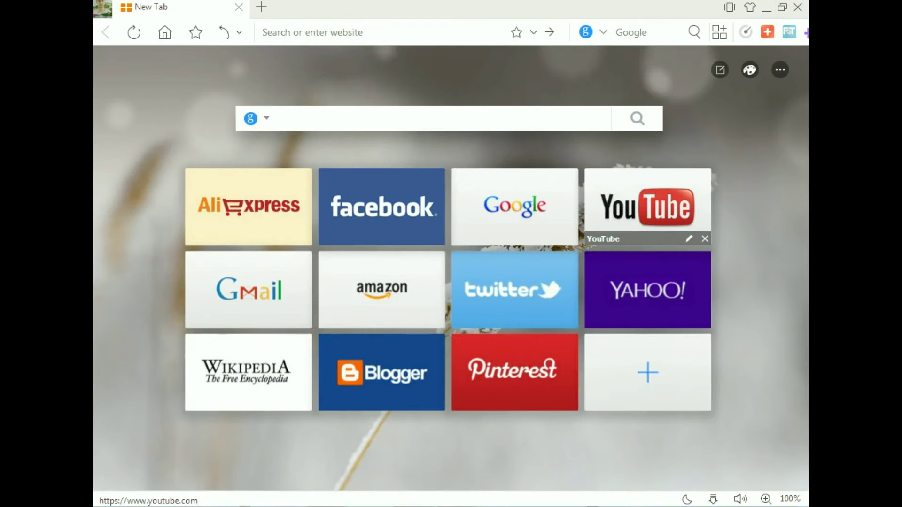
# Open YouTube in the browser and view the page of a Samsung Galaxy S8 Edge video
pyautogui.click(648, 207)
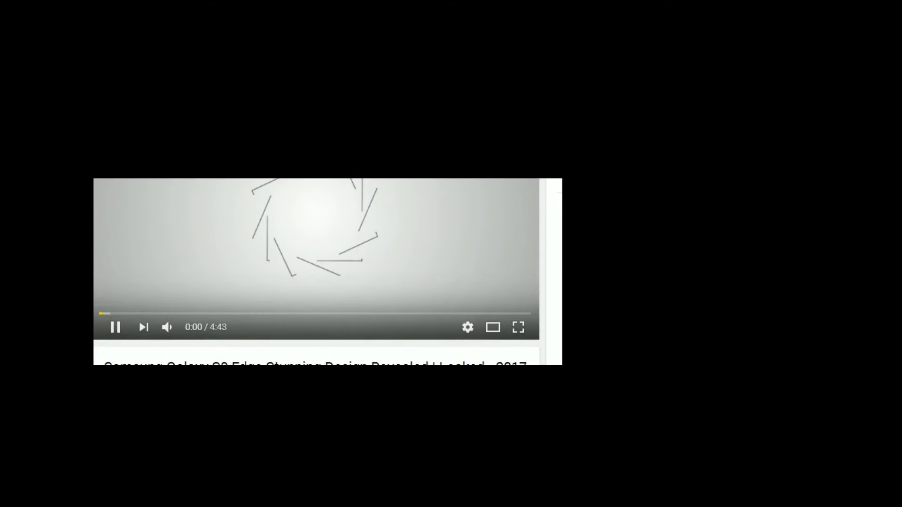
pyautogui.scroll(-1, 328, 272)
pyautogui.scroll(-1, 328, 271)
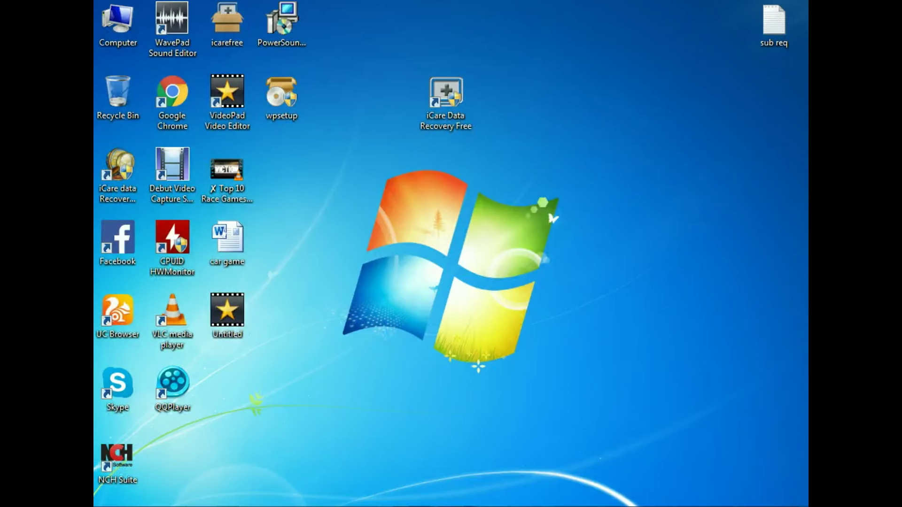
pyautogui.rightClick(345, 170)
pyautogui.click(375, 209)
pyautogui.rightClick(334, 169)
pyautogui.click(375, 209)
pyautogui.rightClick(339, 169)
pyautogui.click(375, 209)
pyautogui.rightClick(320, 164)
pyautogui.click(357, 203)
pyautogui.rightClick(349, 183)
pyautogui.click(386, 223)
pyautogui.rightClick(342, 174)
pyautogui.click(379, 213)
pyautogui.moveTo(385, 57); pyautogui.dragTo(523, 160)
pyautogui.click(523, 160)
pyautogui.moveTo(395, 42); pyautogui.dragTo(441, 109)
pyautogui.click(394, 42)
pyautogui.moveTo(415, 40); pyautogui.dragTo(445, 136)
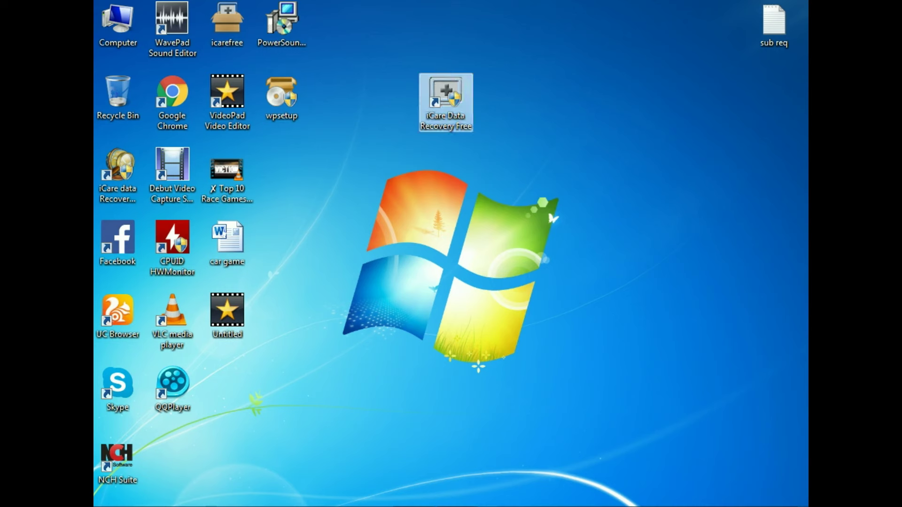
pyautogui.click(414, 41)
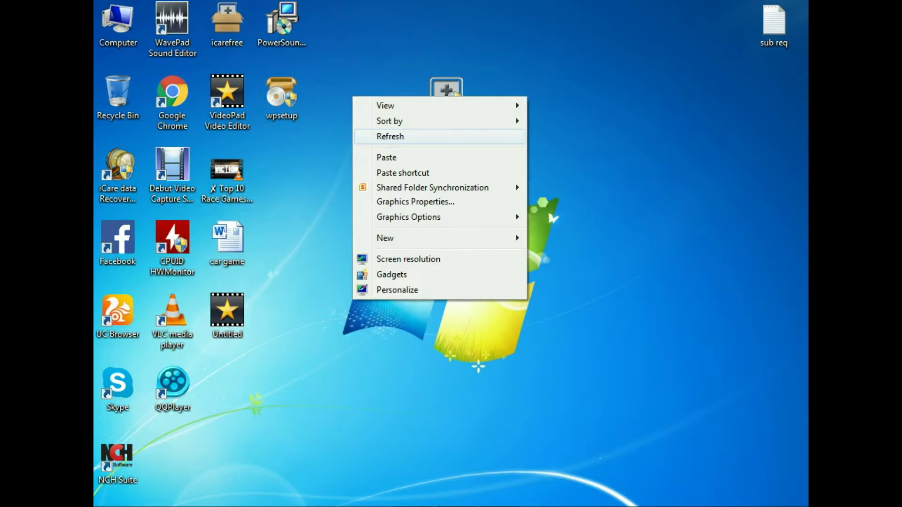
pyautogui.click(390, 136)
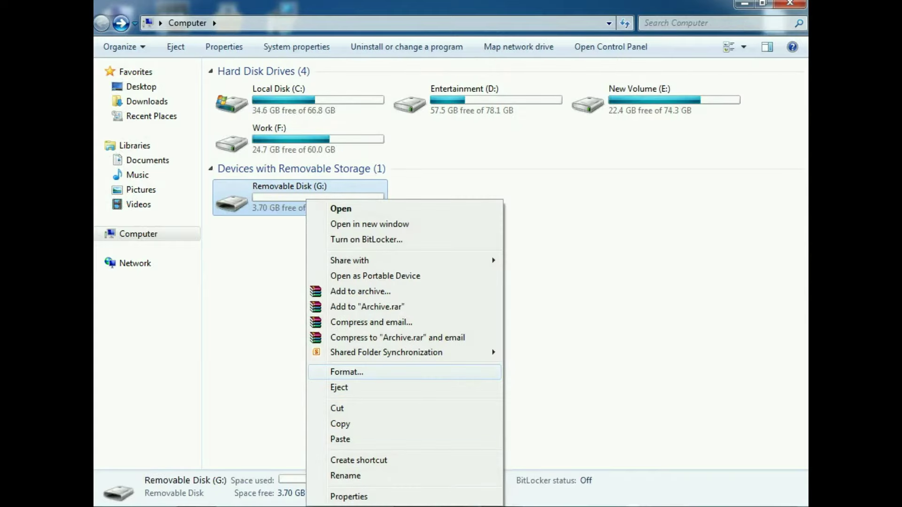
# Quick-format Removable Disk (G:) with the FAT32 file system and 4096-byte allocation units, then close the format dialog
pyautogui.click(344, 372)
pyautogui.press('Return')
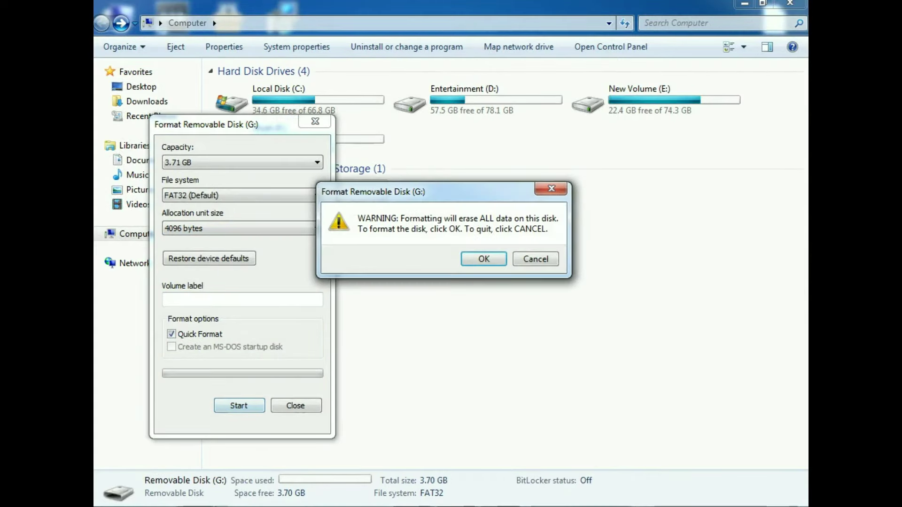
pyautogui.press('Return')
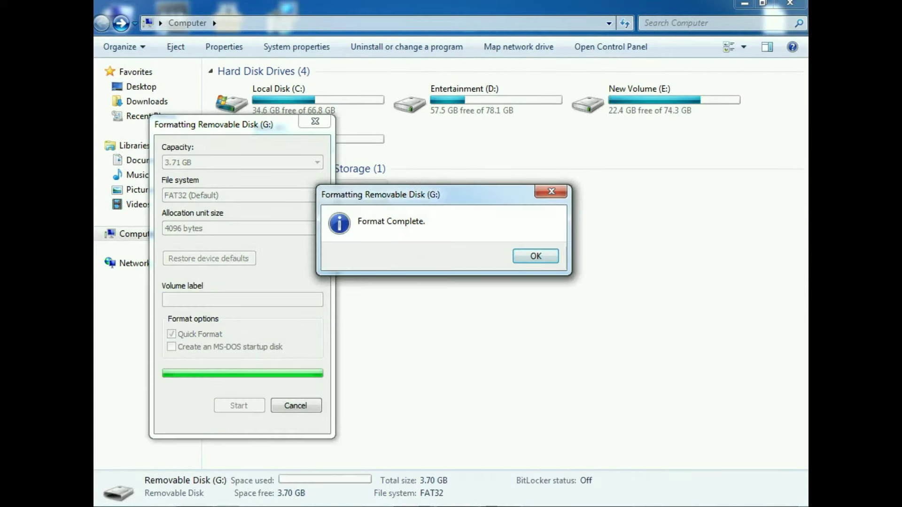
pyautogui.press('Return')
pyautogui.press('Escape')
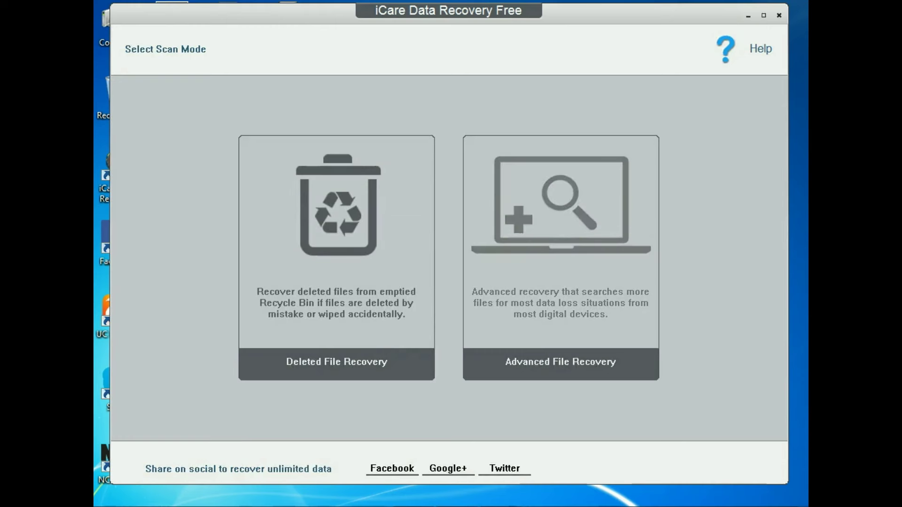
# In iCare Data Recovery Free, scan the G: (FAT32) partition with Advanced File Recovery and proceed with the suggested Partition 1 FAT32
pyautogui.click(560, 234)
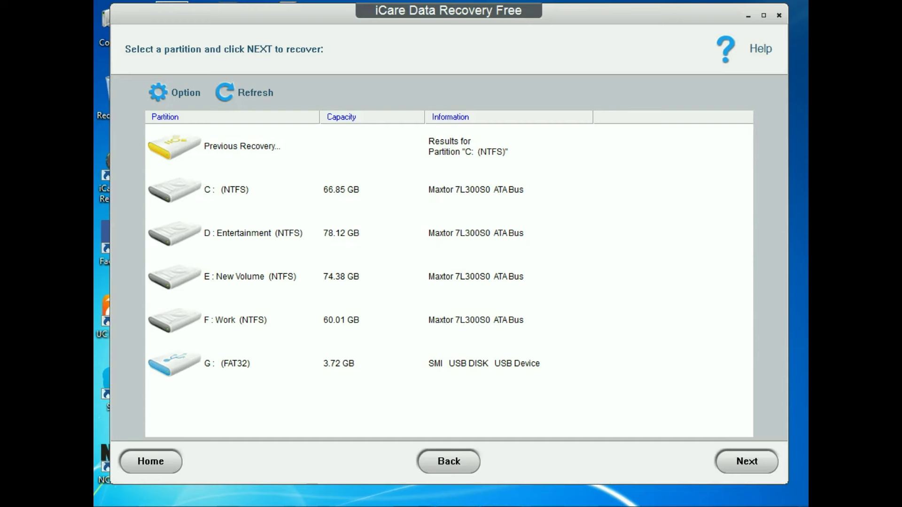
pyautogui.click(369, 363)
pyautogui.press('Return')
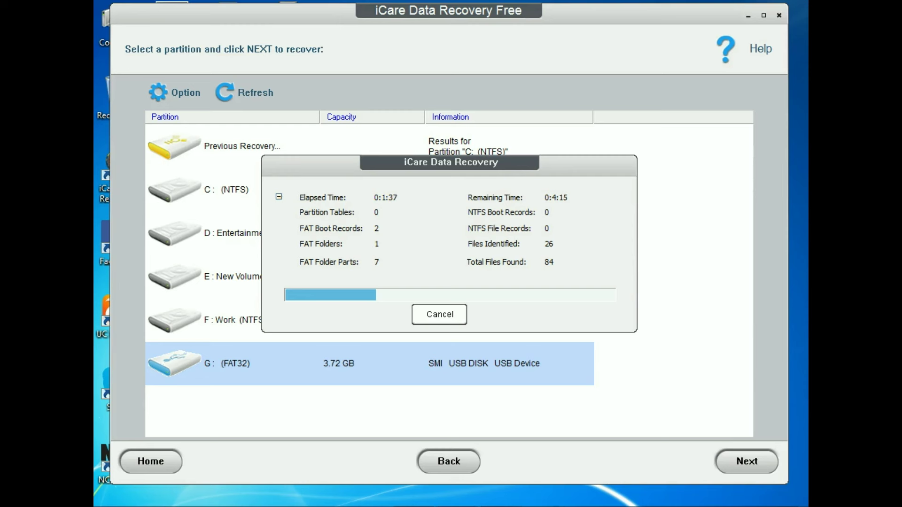
pyautogui.moveTo(449, 162); pyautogui.dragTo(370, 164)
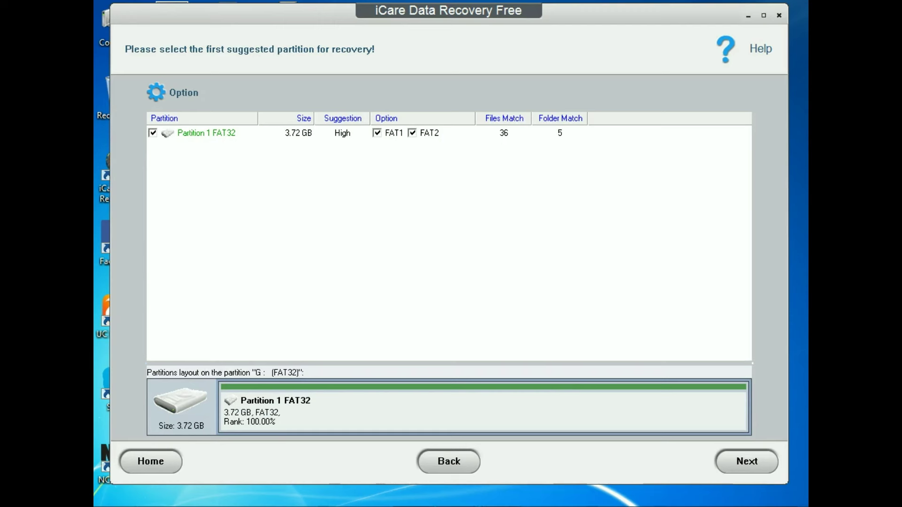
pyautogui.click(747, 461)
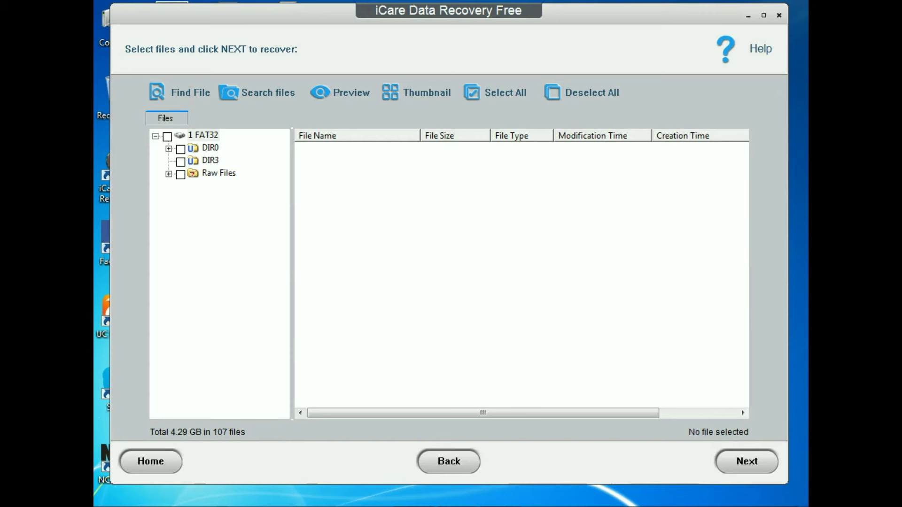
# Examine the found files in the DIR3, DIR0 and Raw Files folders, including the Adobe Portable Document category
pyautogui.click(168, 174)
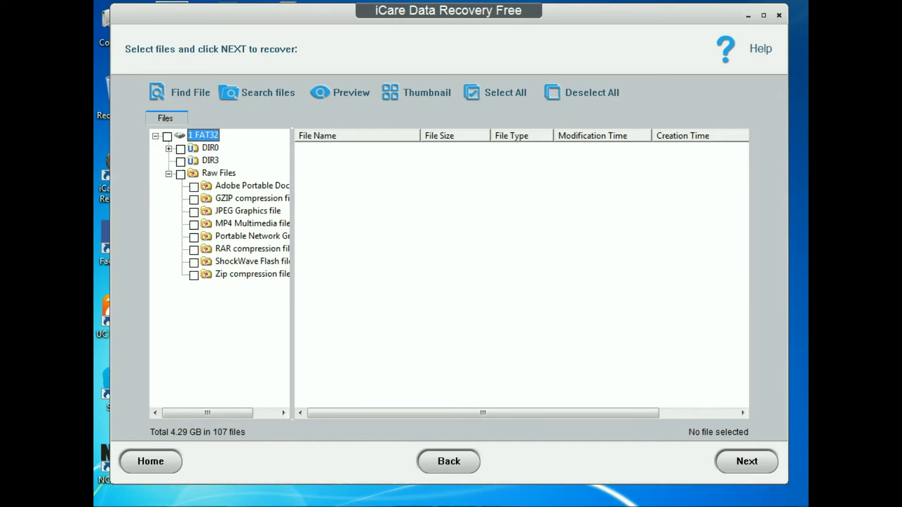
pyautogui.moveTo(207, 413)
pyautogui.mouseDown()
pyautogui.moveTo(231, 413)
pyautogui.moveTo(217, 413)
pyautogui.mouseUp()
pyautogui.click(196, 160)
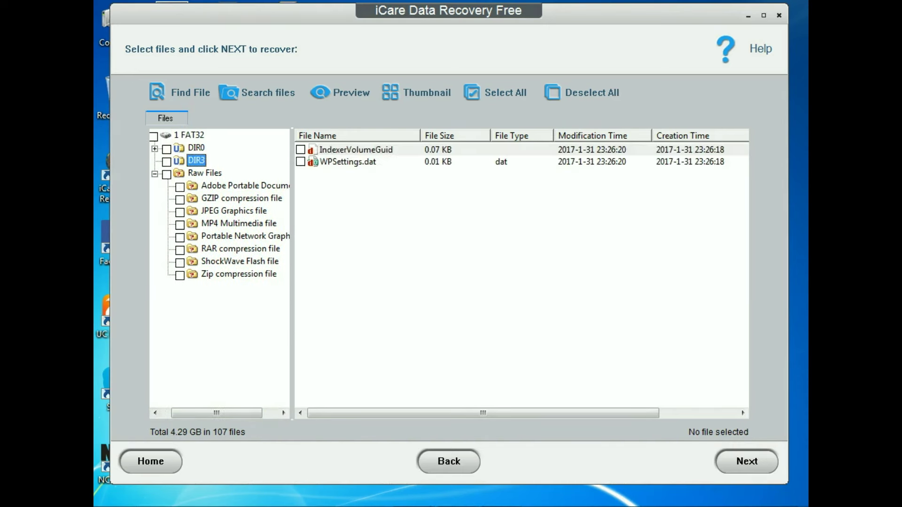
pyautogui.click(196, 147)
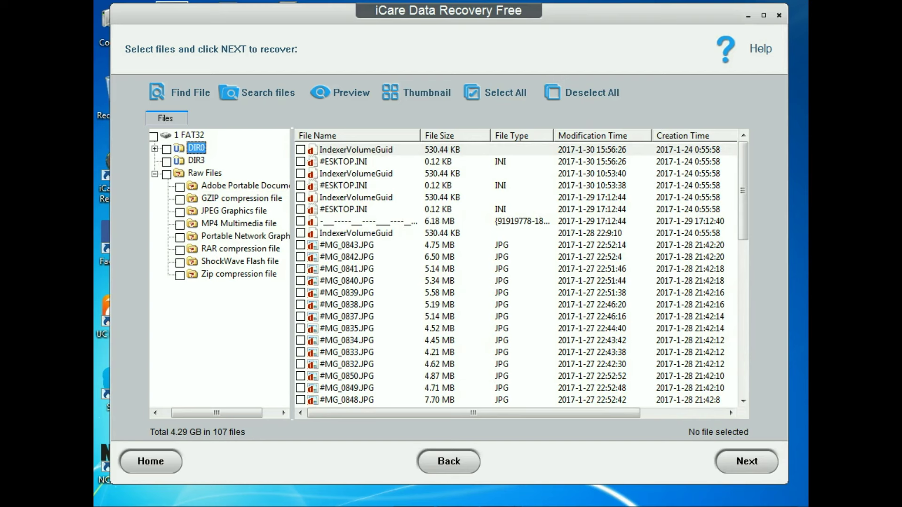
pyautogui.click(233, 211)
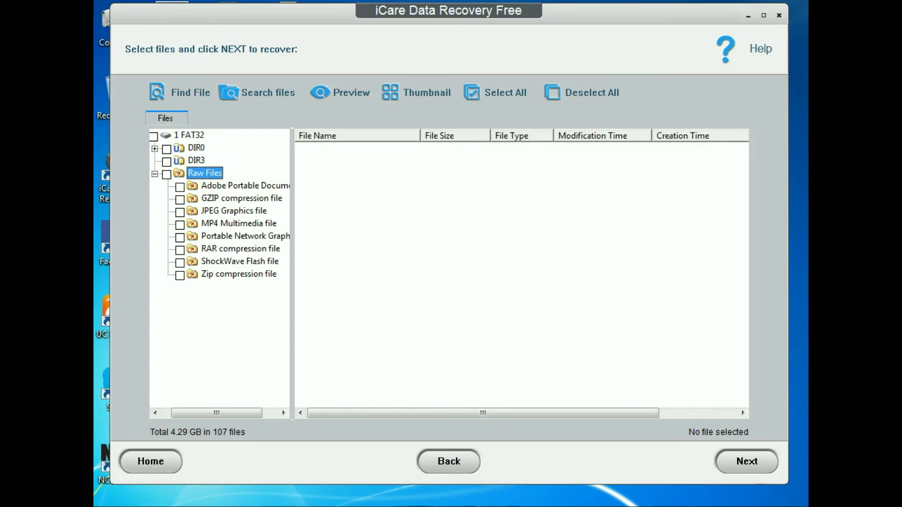
pyautogui.click(245, 186)
# Recover all the found files to the Desktop and close the recovery program
pyautogui.click(495, 93)
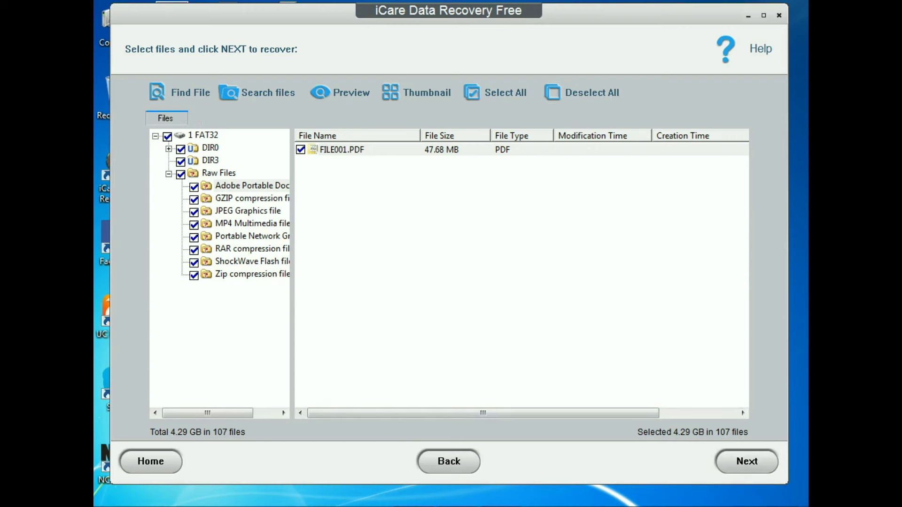
pyautogui.click(747, 461)
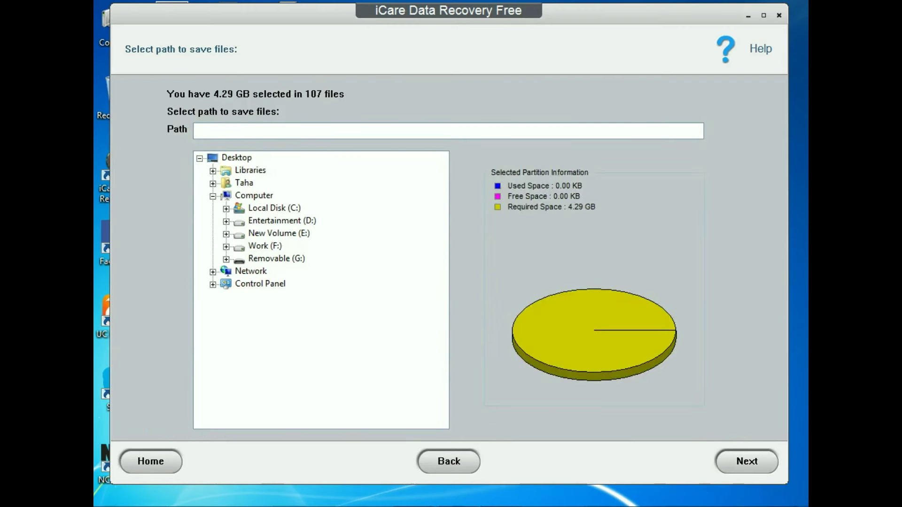
pyautogui.click(237, 158)
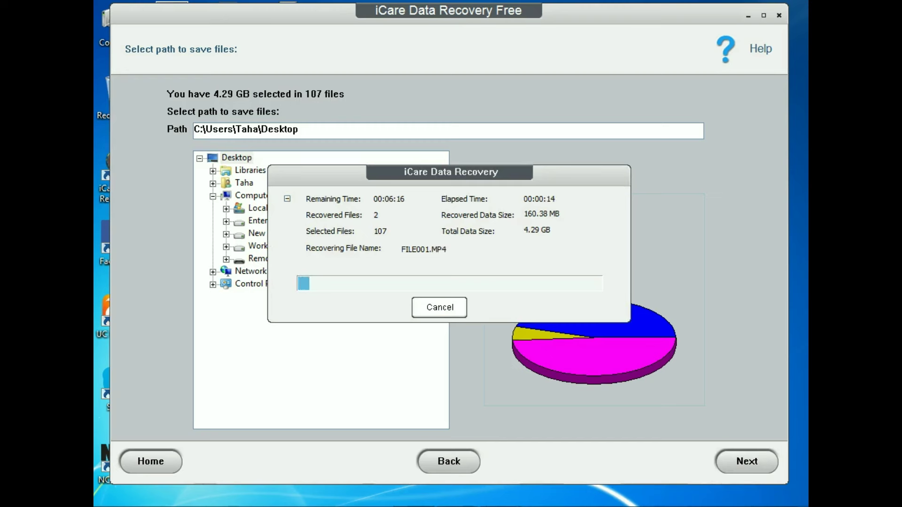
pyautogui.moveTo(449, 172); pyautogui.dragTo(366, 162)
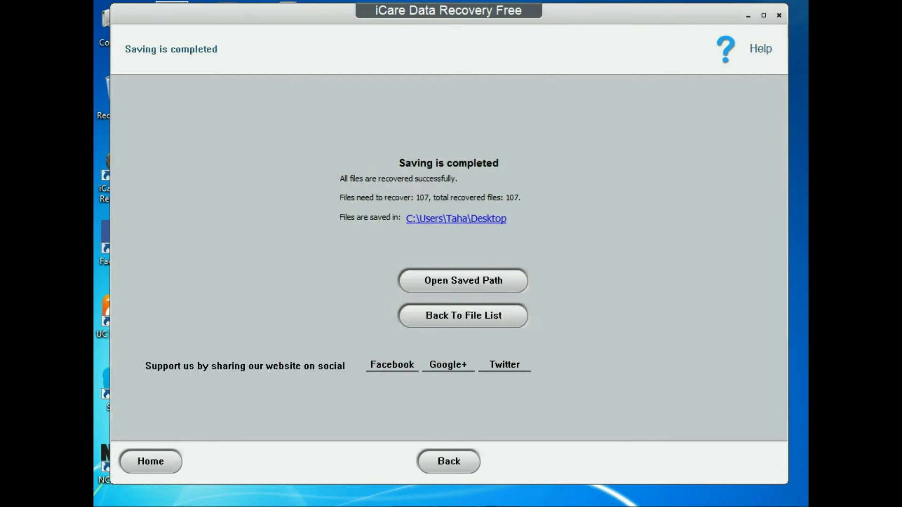
pyautogui.hotkey('alt', 'F4')
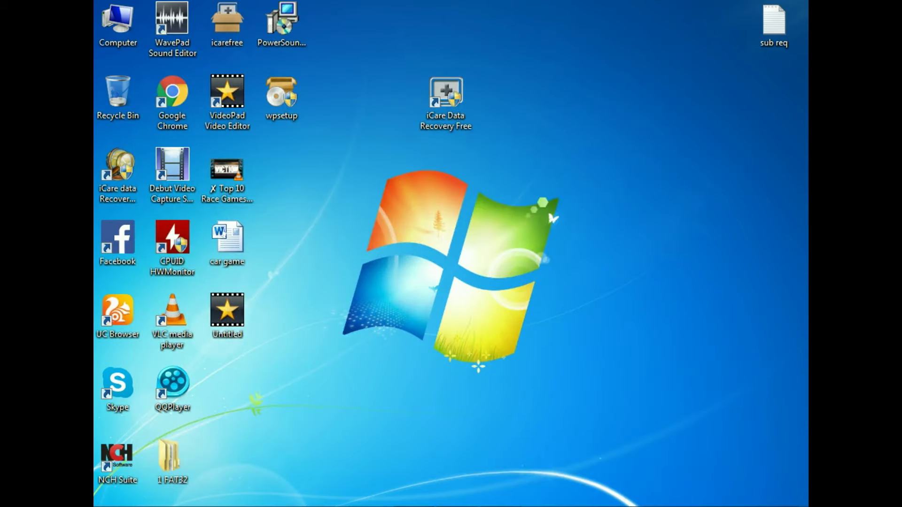
# Move the recovered 1 FAT32 folder to the middle of the desktop and browse its subfolders, including Raw Files
pyautogui.moveTo(170, 457); pyautogui.dragTo(390, 169)
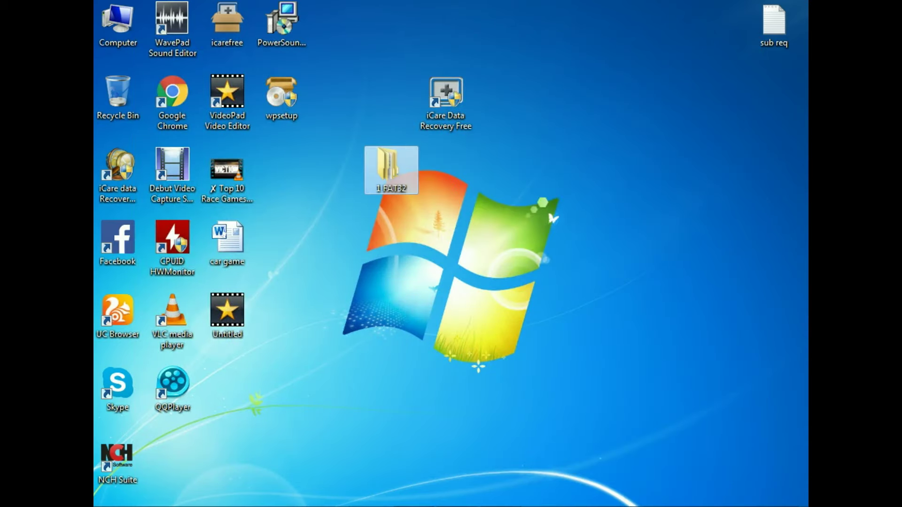
pyautogui.doubleClick(390, 169)
pyautogui.doubleClick(245, 117)
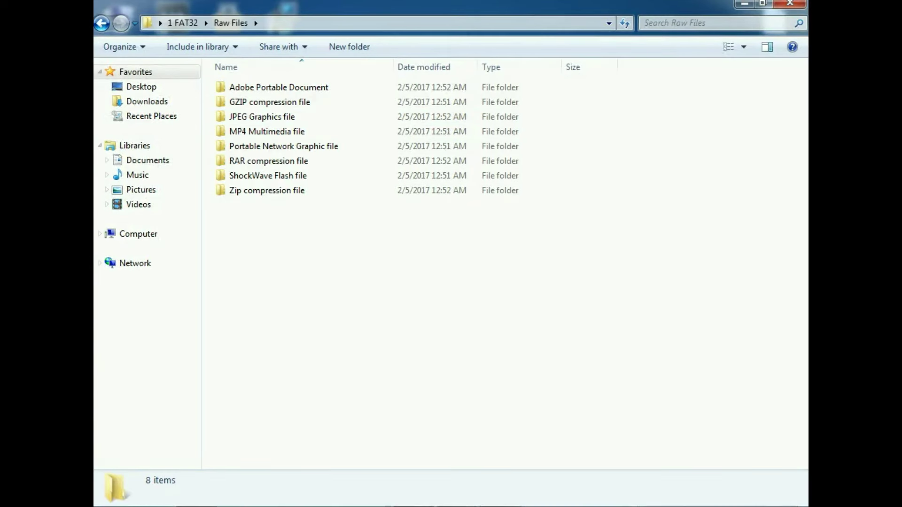
pyautogui.click(101, 23)
pyautogui.doubleClick(237, 102)
pyautogui.click(101, 23)
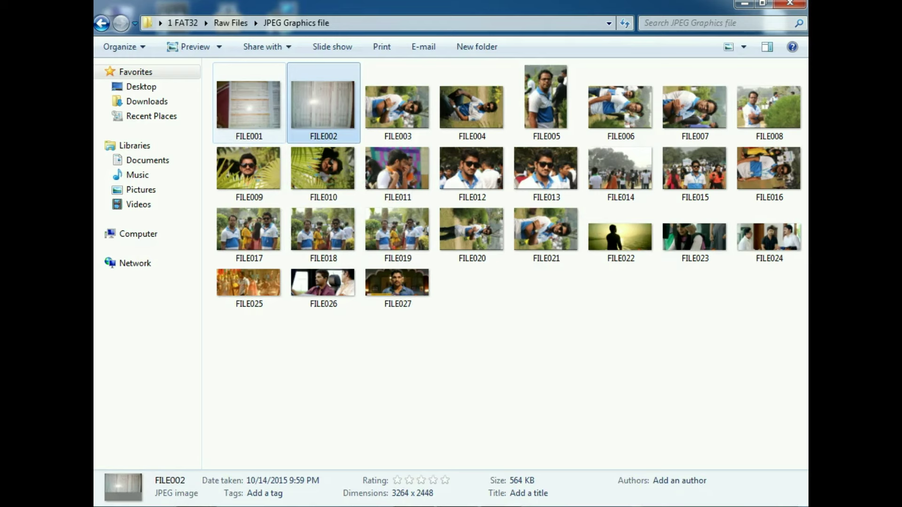
# Check the recovered files in the JPEG Graphics, RAR compression and Adobe Portable Document folders, and try to open FILE001.PDF
pyautogui.click(248, 104)
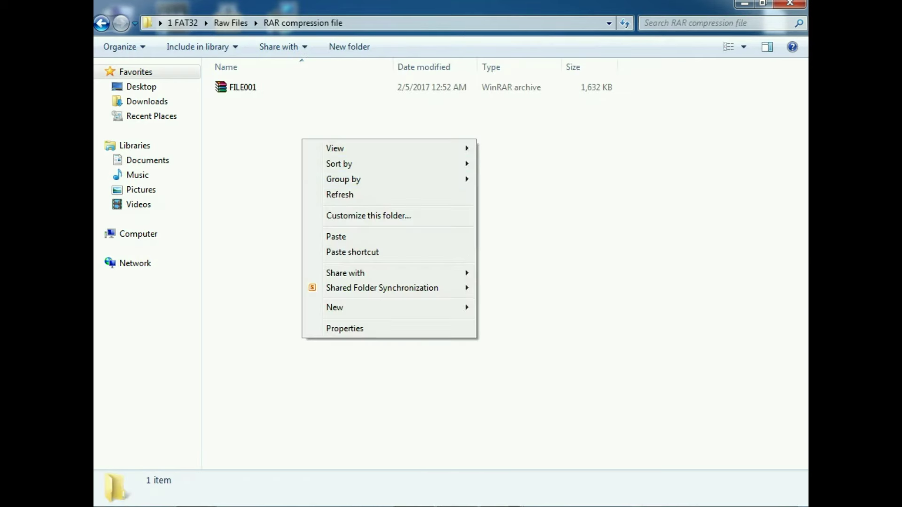
pyautogui.click(243, 87)
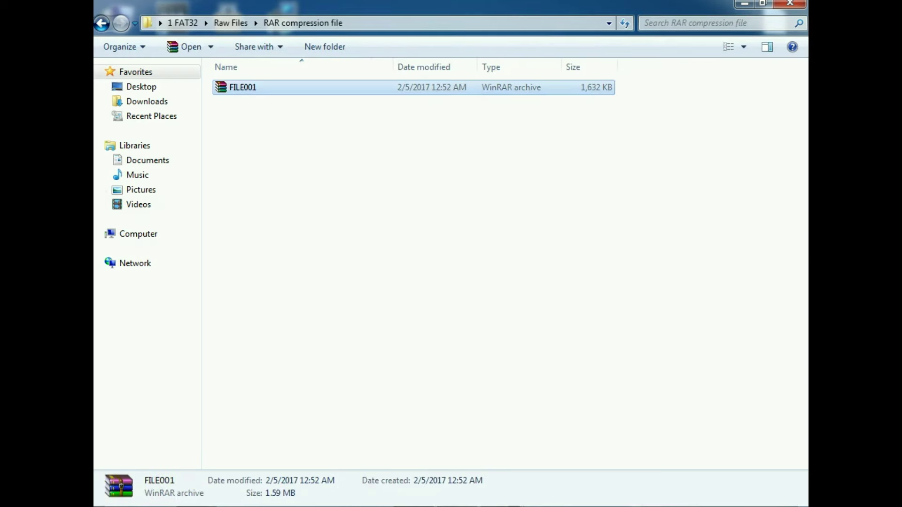
pyautogui.press('BackSpace')
pyautogui.press('Return')
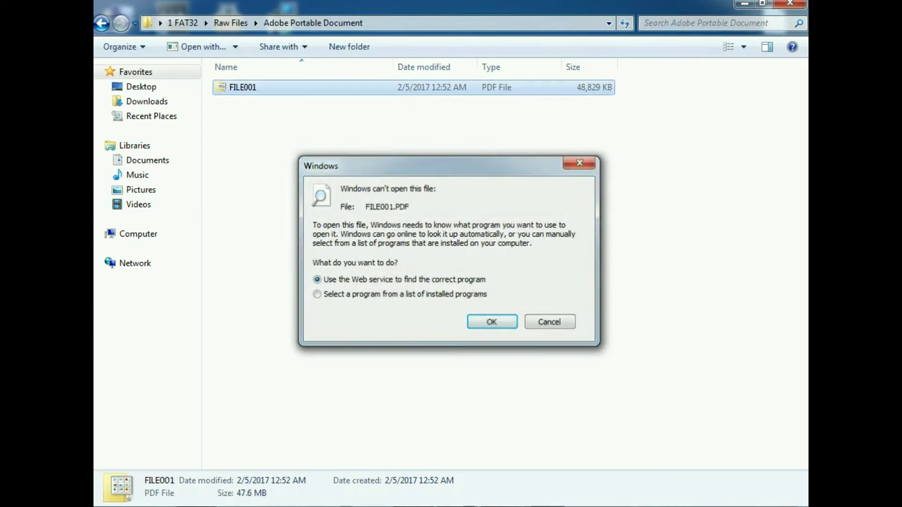
pyautogui.rightClick(273, 248)
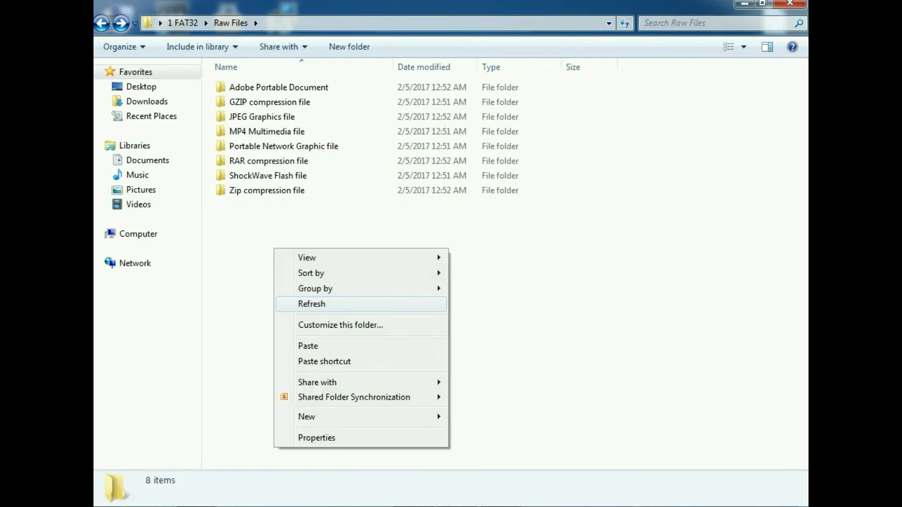
pyautogui.click(312, 305)
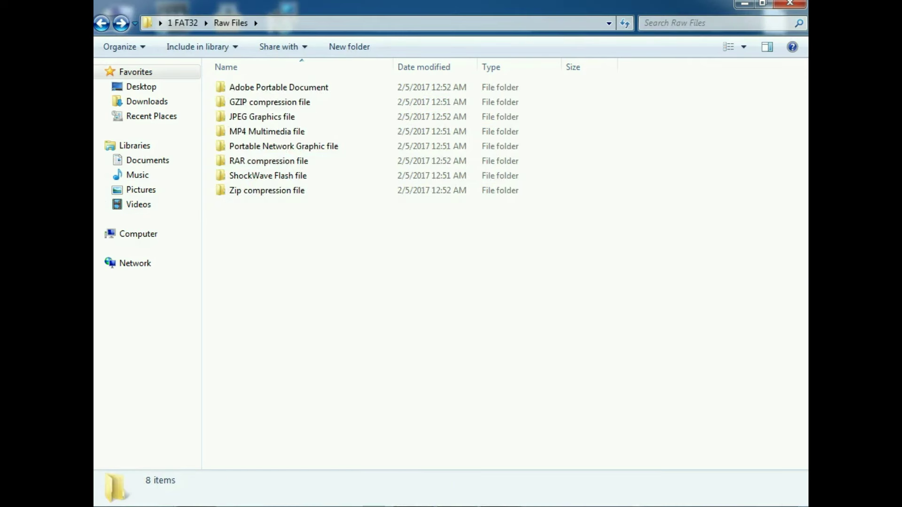
pyautogui.rightClick(274, 257)
pyautogui.click(312, 311)
pyautogui.rightClick(275, 262)
pyautogui.click(312, 316)
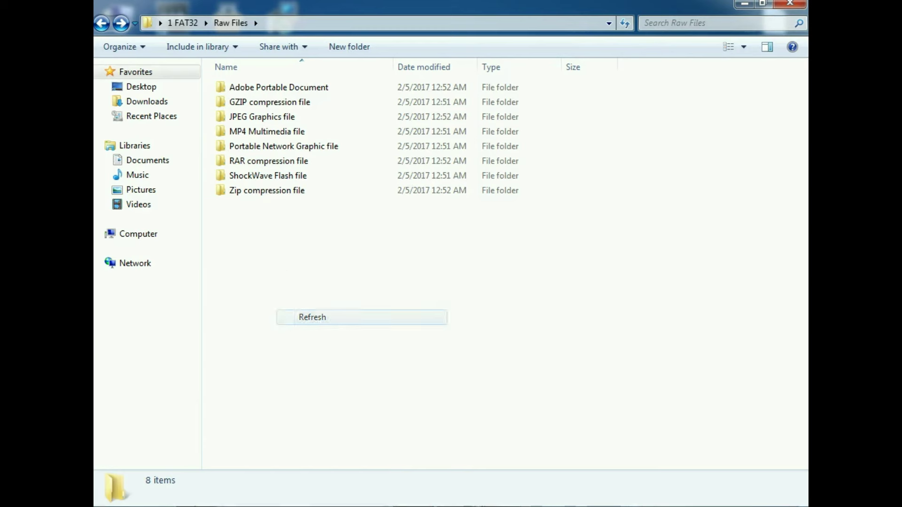